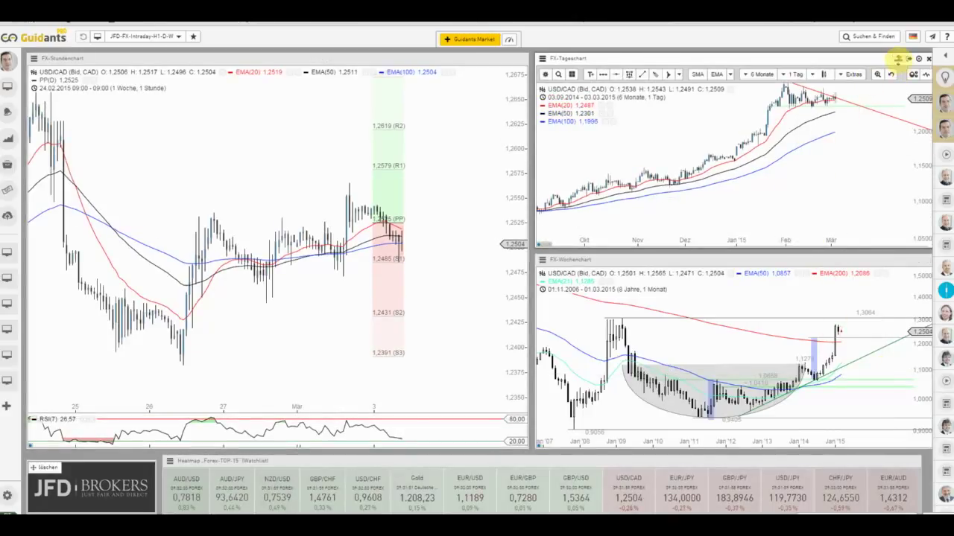
- Maximise the FX-Tageschart panel so the USD/CAD daily chart fills the whole screen
{"action": "left_click", "coordinate": [899, 58]}
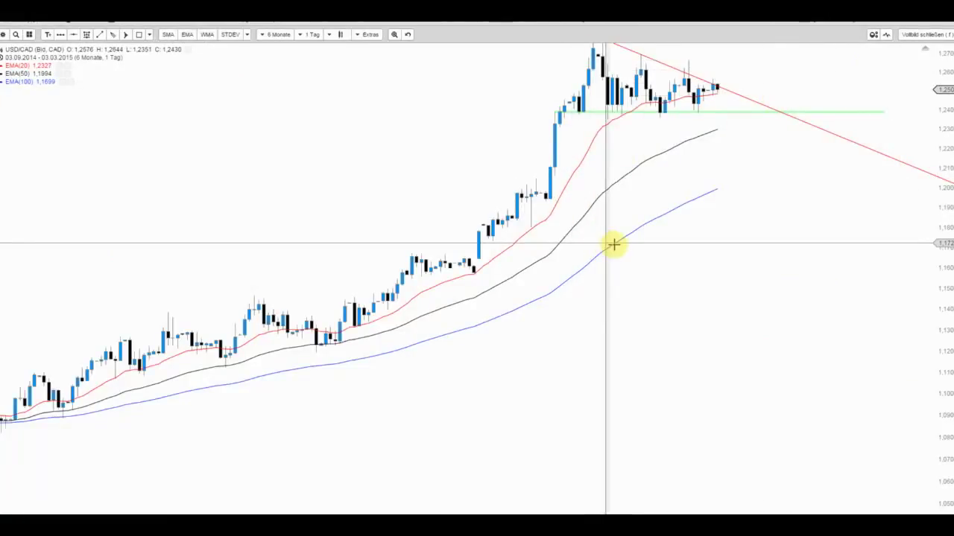
- Pan and zoom onto the recent peak where the red trendline meets green support near 1,24
{"action": "left_click_drag", "start_coordinate": [613, 245], "coordinate": [539, 385]}
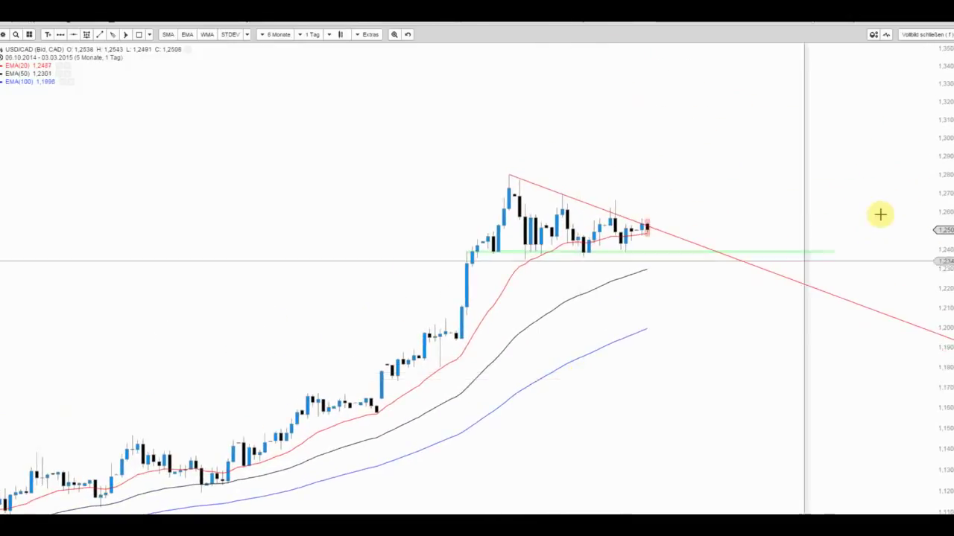
{"action": "scroll", "coordinate": [919, 132], "scroll_direction": "up", "scroll_amount": 1}
{"action": "scroll", "coordinate": [845, 132], "scroll_direction": "up", "scroll_amount": 2}
{"action": "scroll", "coordinate": [764, 221], "scroll_direction": "up", "scroll_amount": 2}
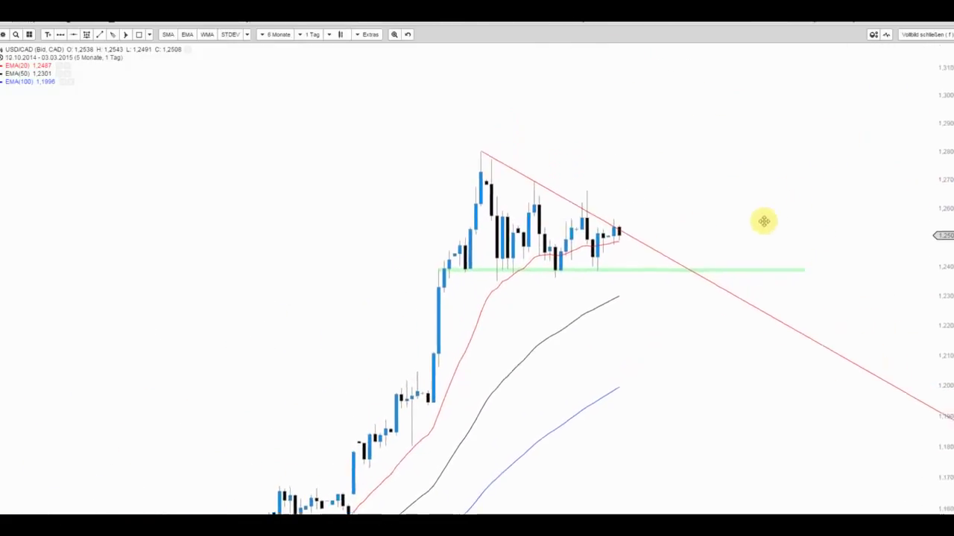
{"action": "left_click_drag", "start_coordinate": [763, 221], "coordinate": [730, 256]}
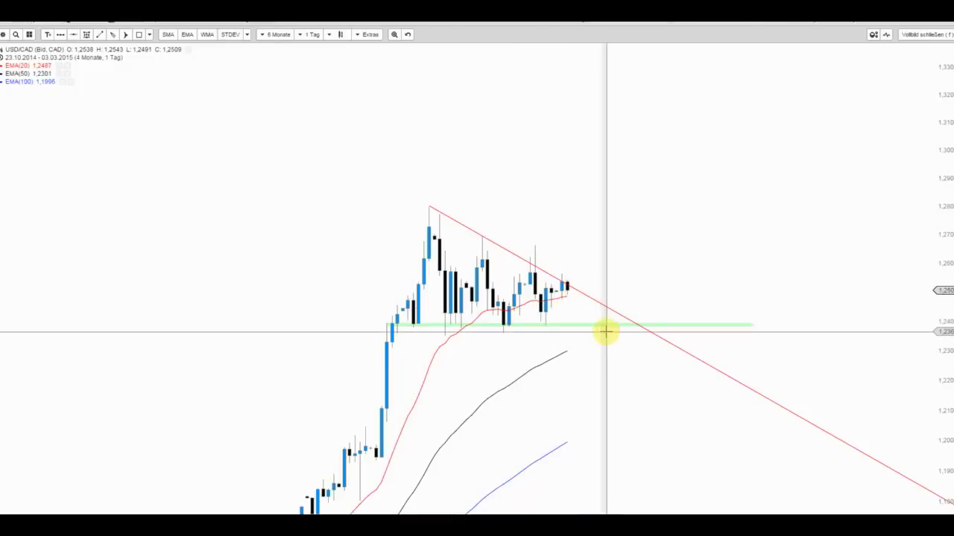
{"action": "left_click_drag", "start_coordinate": [605, 331], "coordinate": [729, 181]}
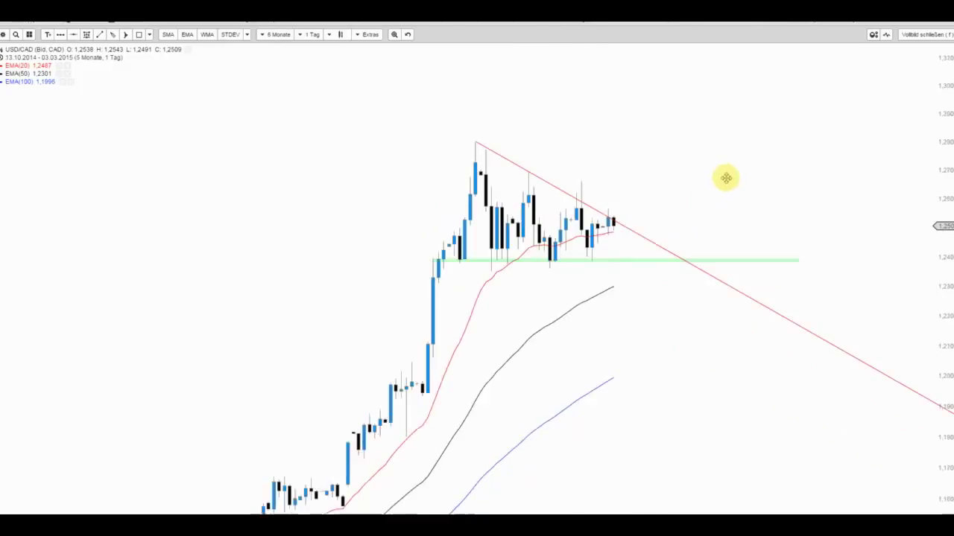
{"action": "scroll", "coordinate": [728, 181], "scroll_direction": "up", "scroll_amount": 3}
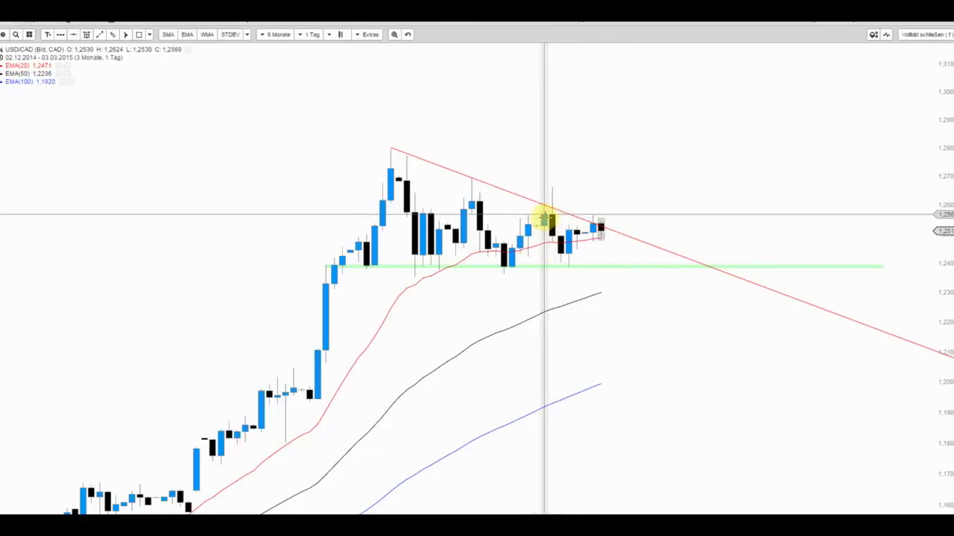
{"action": "left_click", "coordinate": [586, 221]}
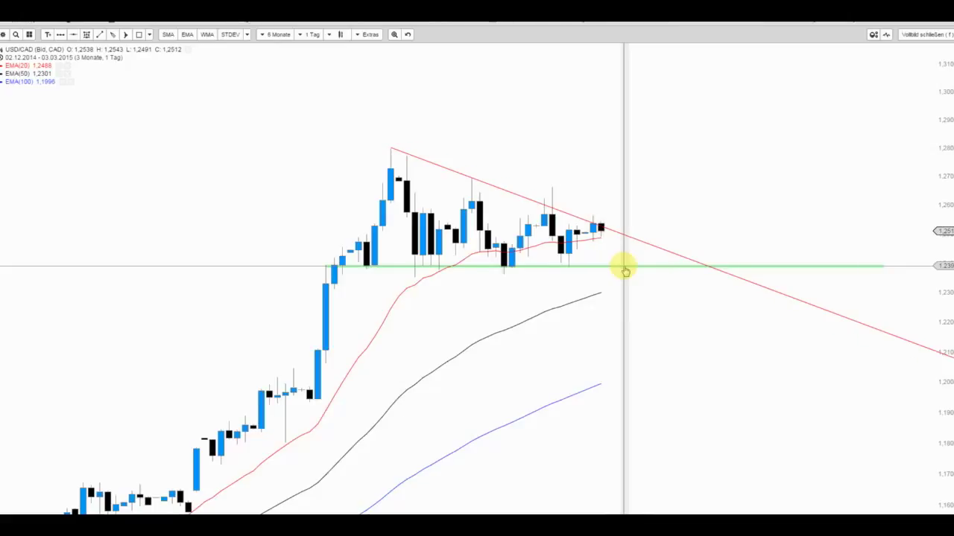
- Zoom out, compress the price axis and pan back to show a year including the 2014 low
{"action": "scroll", "coordinate": [624, 270], "scroll_direction": "down", "scroll_amount": 1}
{"action": "scroll", "coordinate": [619, 266], "scroll_direction": "down", "scroll_amount": 1}
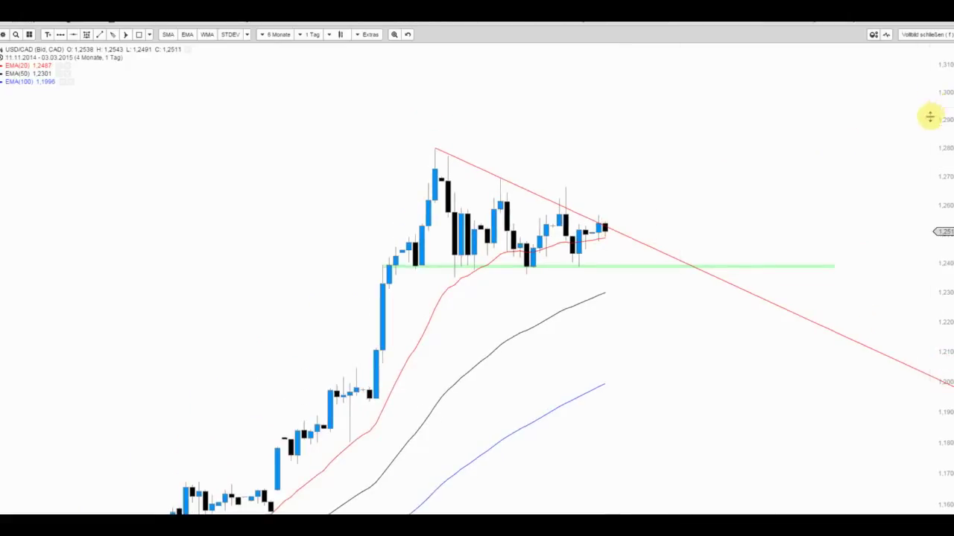
{"action": "left_click_drag", "start_coordinate": [929, 115], "coordinate": [909, 167]}
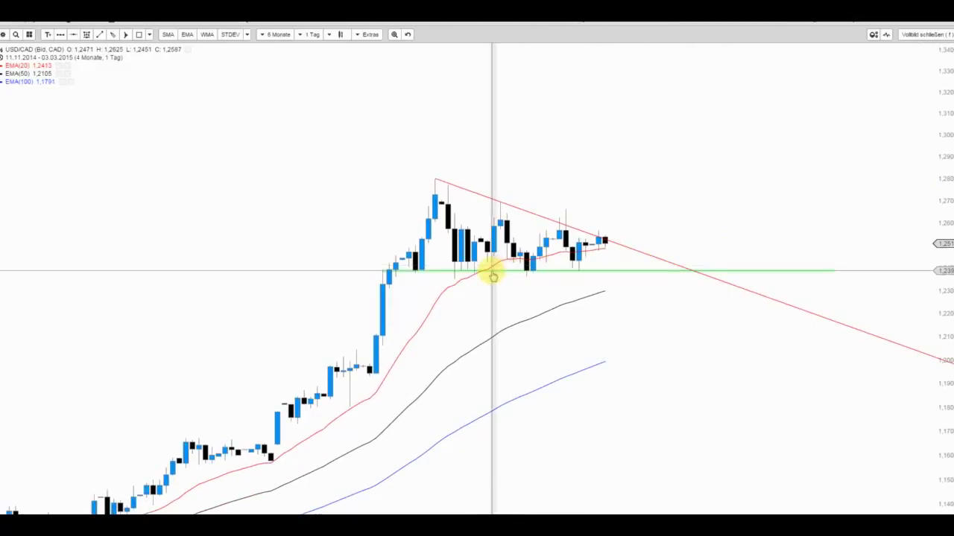
{"action": "left_click_drag", "start_coordinate": [492, 276], "coordinate": [497, 228]}
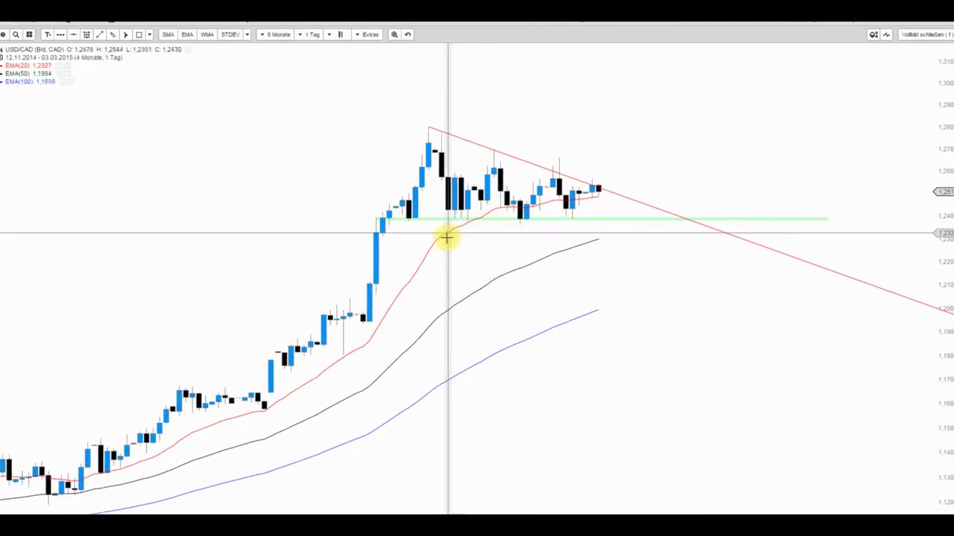
{"action": "scroll", "coordinate": [447, 246], "scroll_direction": "down", "scroll_amount": 1}
{"action": "left_click_drag", "start_coordinate": [525, 211], "coordinate": [634, 183]}
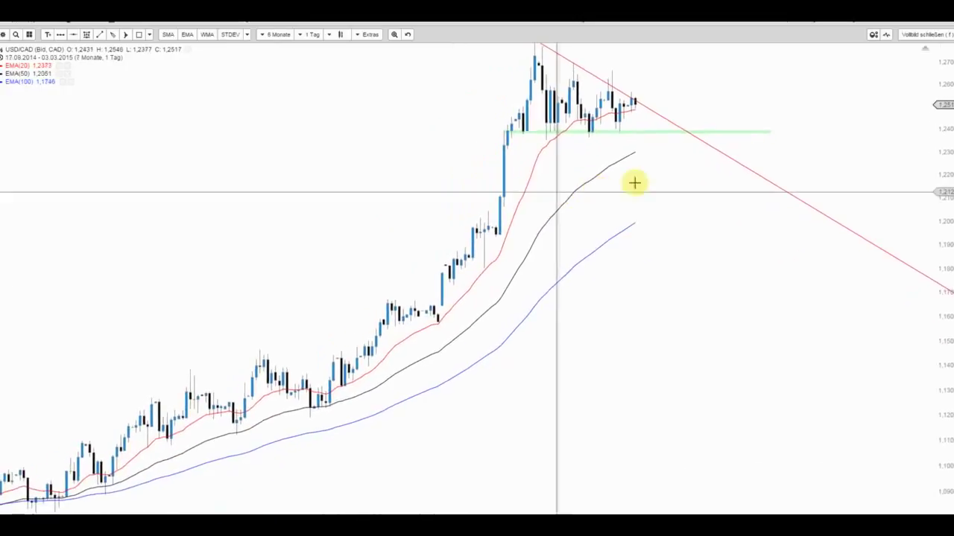
{"action": "left_click_drag", "start_coordinate": [943, 81], "coordinate": [931, 187]}
{"action": "scroll", "coordinate": [790, 295], "scroll_direction": "down", "scroll_amount": 1}
{"action": "scroll", "coordinate": [794, 291], "scroll_direction": "down", "scroll_amount": 2}
{"action": "scroll", "coordinate": [794, 292], "scroll_direction": "down", "scroll_amount": 2}
{"action": "scroll", "coordinate": [794, 291], "scroll_direction": "down", "scroll_amount": 1}
{"action": "left_click_drag", "start_coordinate": [794, 292], "coordinate": [691, 297]}
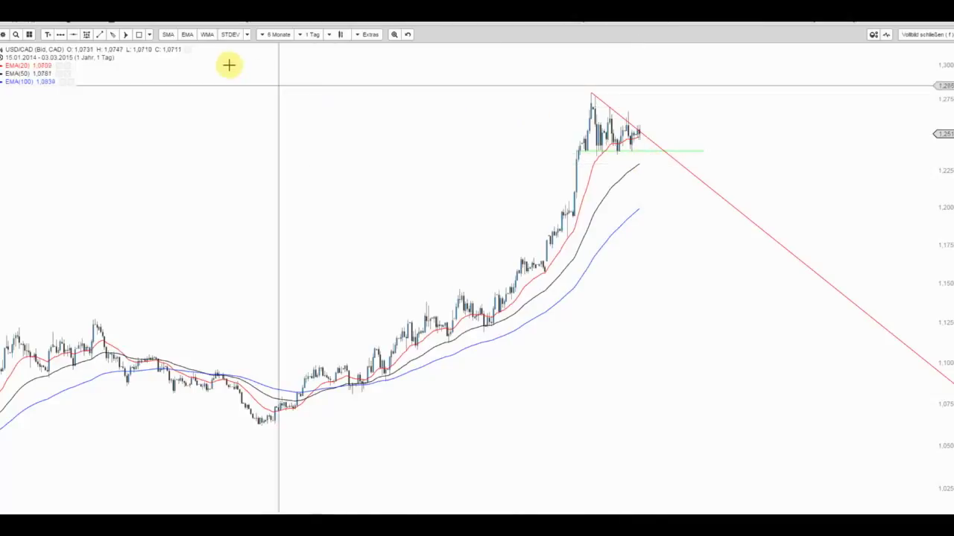
- Draw a trendline from the 2014 low along the rising lows and make it green
{"action": "left_click", "coordinate": [100, 34]}
{"action": "left_click", "coordinate": [234, 427]}
{"action": "left_click", "coordinate": [619, 275]}
{"action": "left_click", "coordinate": [882, 220]}
{"action": "left_click", "coordinate": [100, 34]}
- Draw a second trendline from a higher low and a steeper third along recent lows
{"action": "left_click", "coordinate": [321, 393]}
{"action": "left_click", "coordinate": [530, 276]}
{"action": "left_click", "coordinate": [100, 35]}
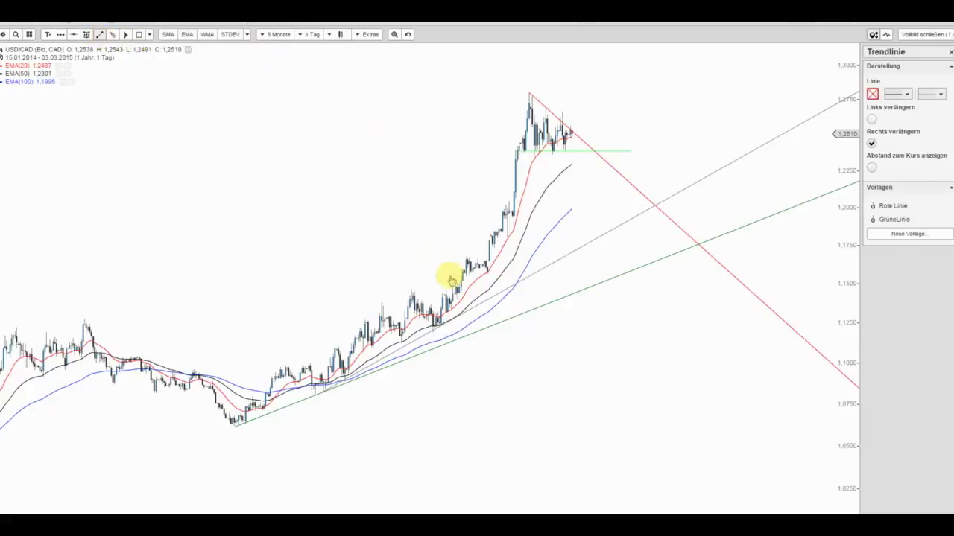
{"action": "left_click", "coordinate": [430, 330]}
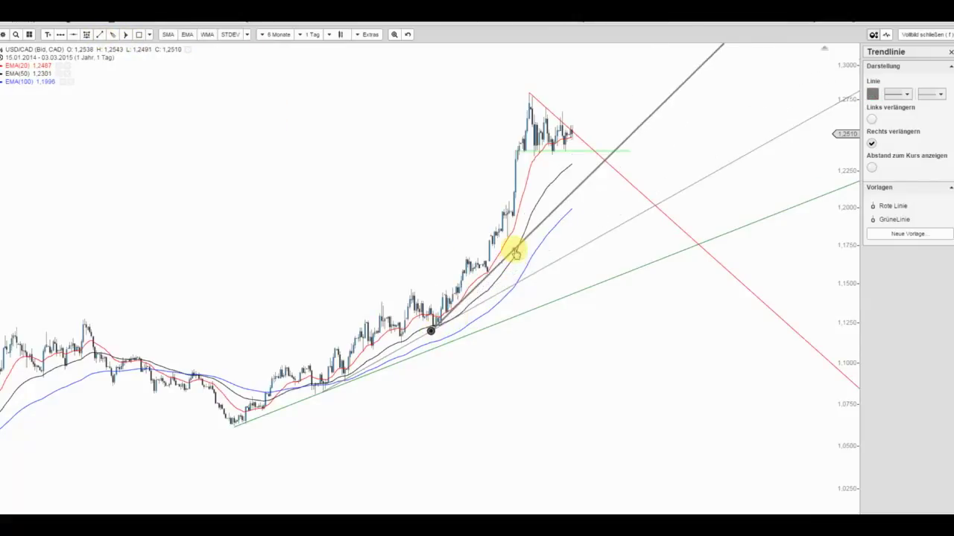
{"action": "left_click", "coordinate": [518, 246]}
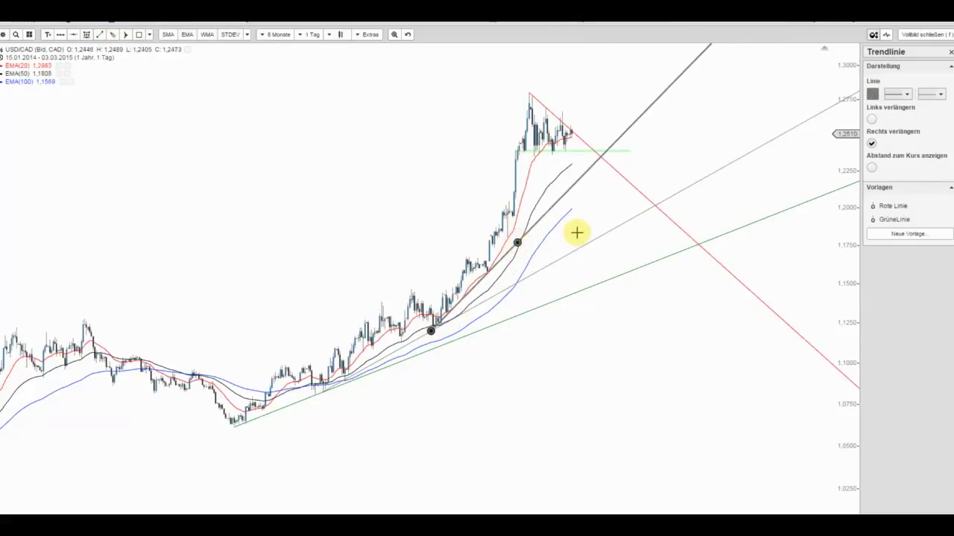
{"action": "scroll", "coordinate": [577, 232], "scroll_direction": "up", "scroll_amount": 2}
{"action": "scroll", "coordinate": [578, 226], "scroll_direction": "up", "scroll_amount": 1}
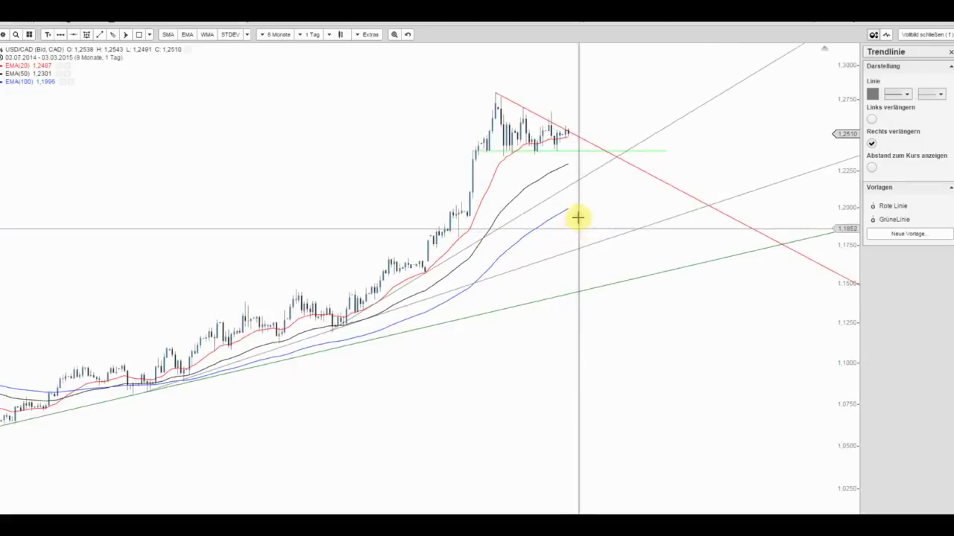
- Apply the GrüneLinie template to the middle and steep trendlines, then deselect them
{"action": "left_click", "coordinate": [558, 195]}
{"action": "left_click", "coordinate": [894, 219]}
{"action": "left_click", "coordinate": [635, 229]}
{"action": "left_click", "coordinate": [883, 220]}
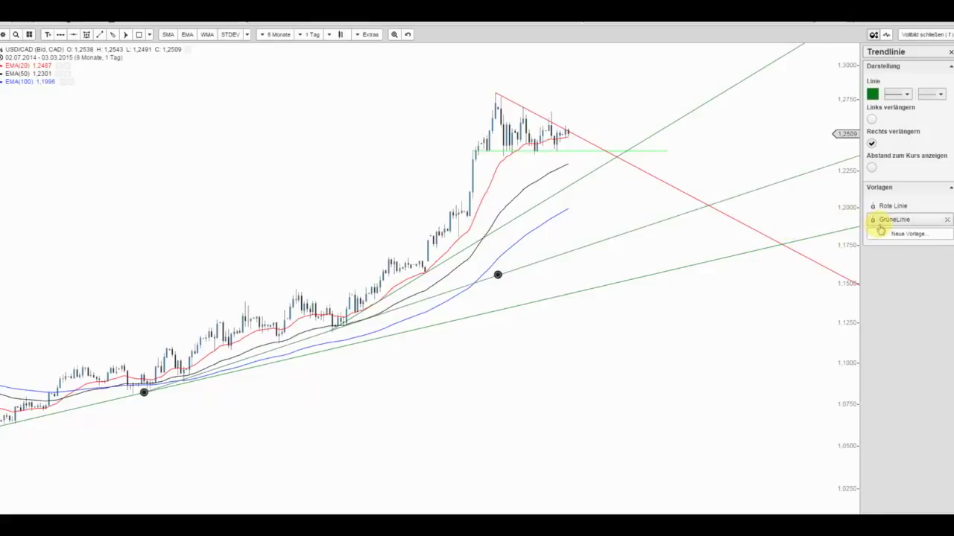
{"action": "left_click", "coordinate": [696, 249]}
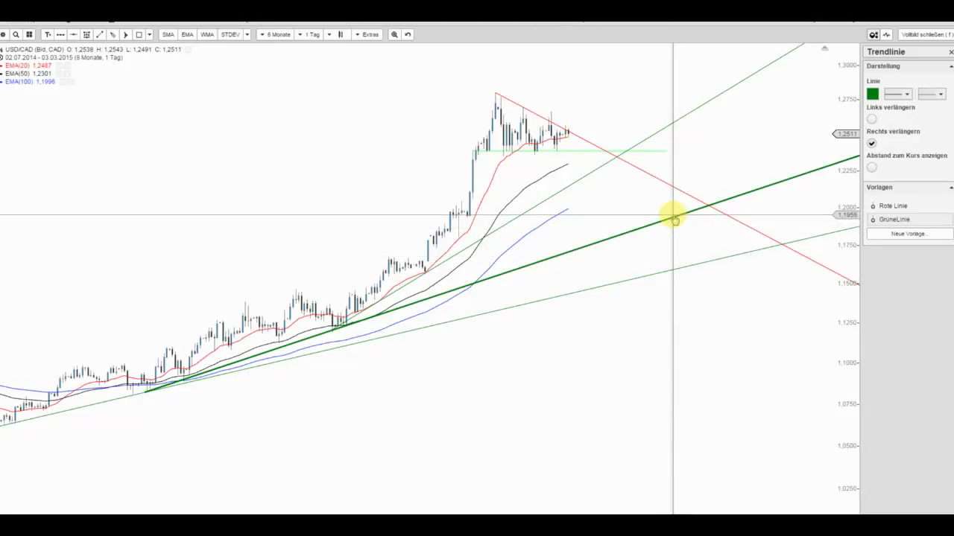
- Draw a thin rectangle zone near 1,20 and apply the Grüne Zone template
{"action": "left_click", "coordinate": [139, 34]}
{"action": "left_click_drag", "start_coordinate": [449, 204], "coordinate": [752, 209]}
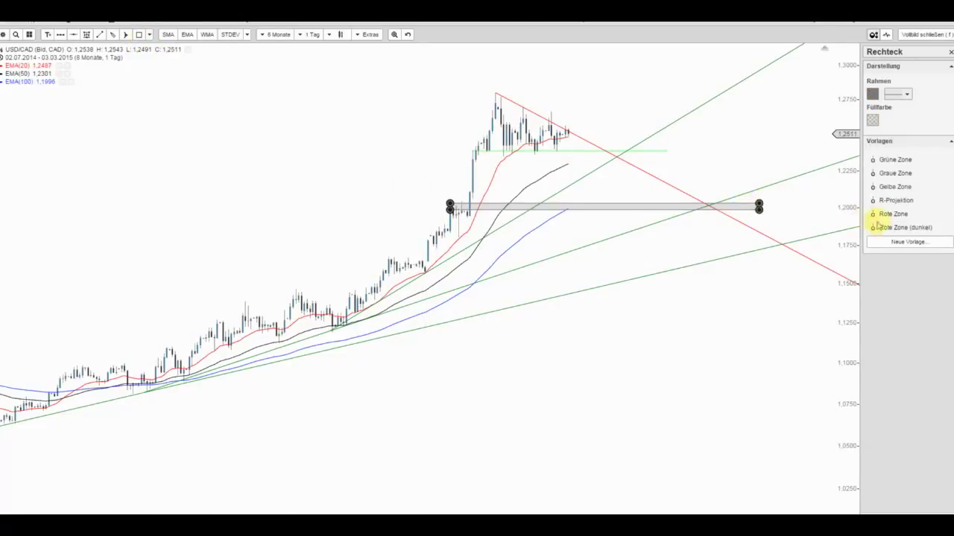
{"action": "left_click", "coordinate": [888, 160]}
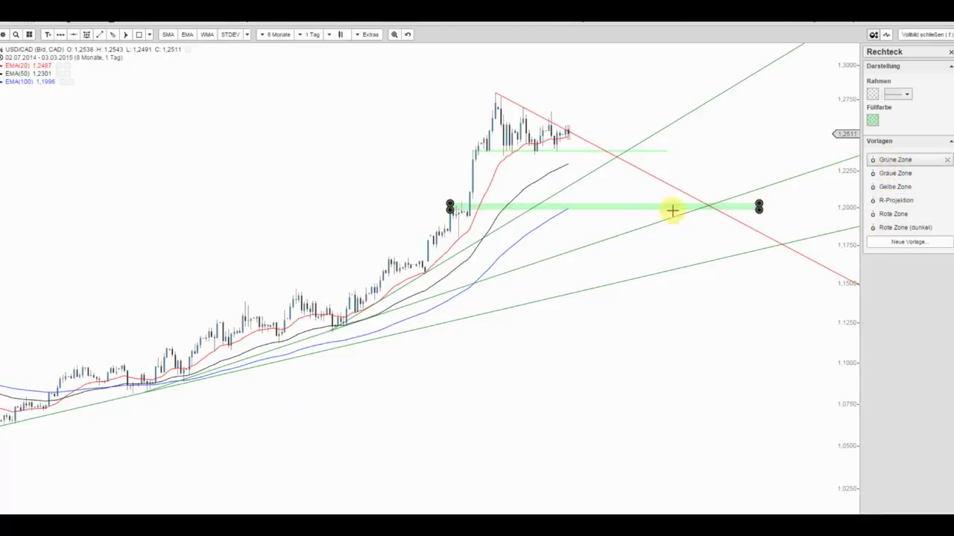
- Copy the green zone, move it down to 1,16–1,17 and widen it to the right
{"action": "right_click", "coordinate": [632, 207]}
{"action": "left_click", "coordinate": [642, 226]}
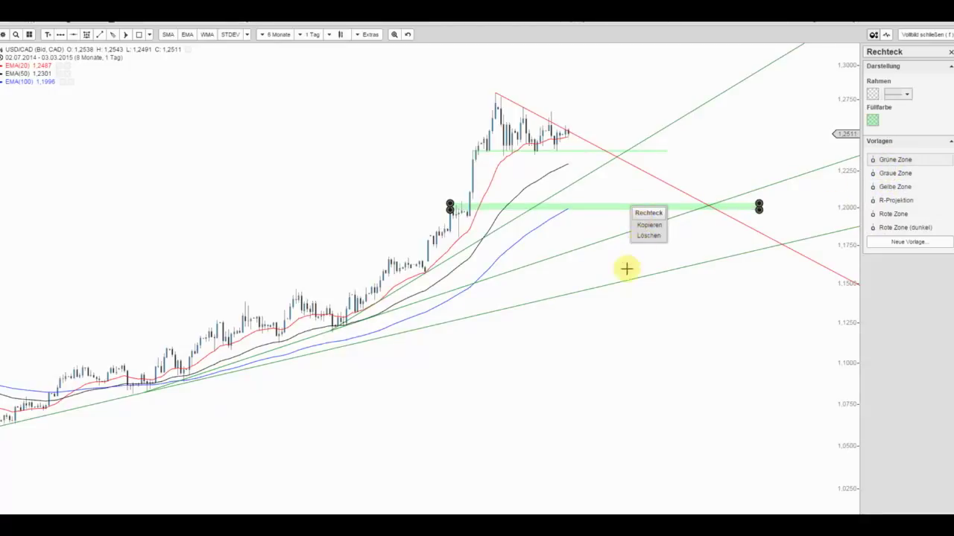
{"action": "mouse_move", "coordinate": [568, 278]}
{"action": "left_mouse_down"}
{"action": "mouse_move", "coordinate": [672, 262]}
{"action": "mouse_move", "coordinate": [825, 270]}
{"action": "mouse_move", "coordinate": [836, 260]}
{"action": "left_mouse_up"}
{"action": "left_click", "coordinate": [787, 223]}
{"action": "mouse_move", "coordinate": [787, 223]}
{"action": "left_mouse_down"}
{"action": "mouse_move", "coordinate": [809, 243]}
{"action": "mouse_move", "coordinate": [804, 161]}
{"action": "left_mouse_up"}
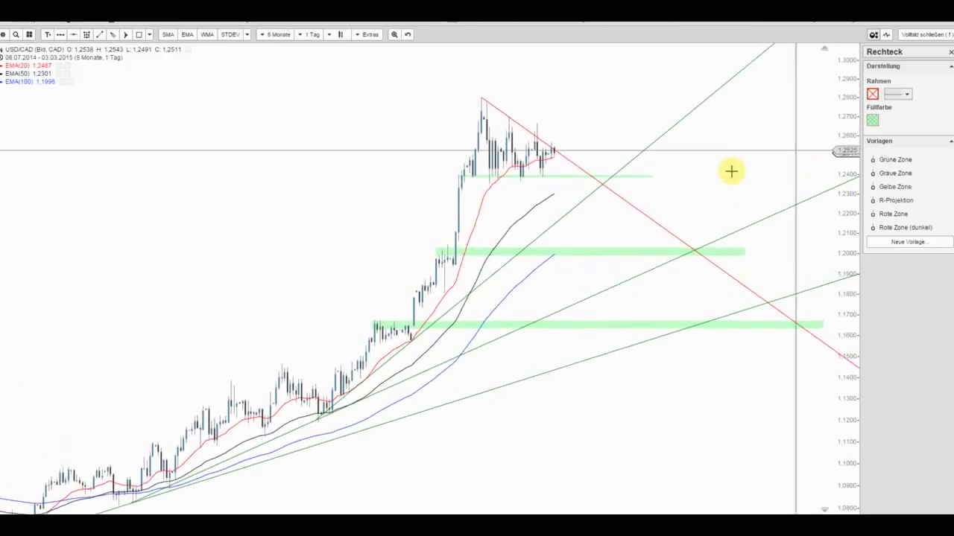
{"action": "scroll", "coordinate": [747, 211], "scroll_direction": "up", "scroll_amount": 5}
- Pan the annotated chart slightly to show earlier candles
{"action": "left_click_drag", "start_coordinate": [747, 211], "coordinate": [794, 213]}
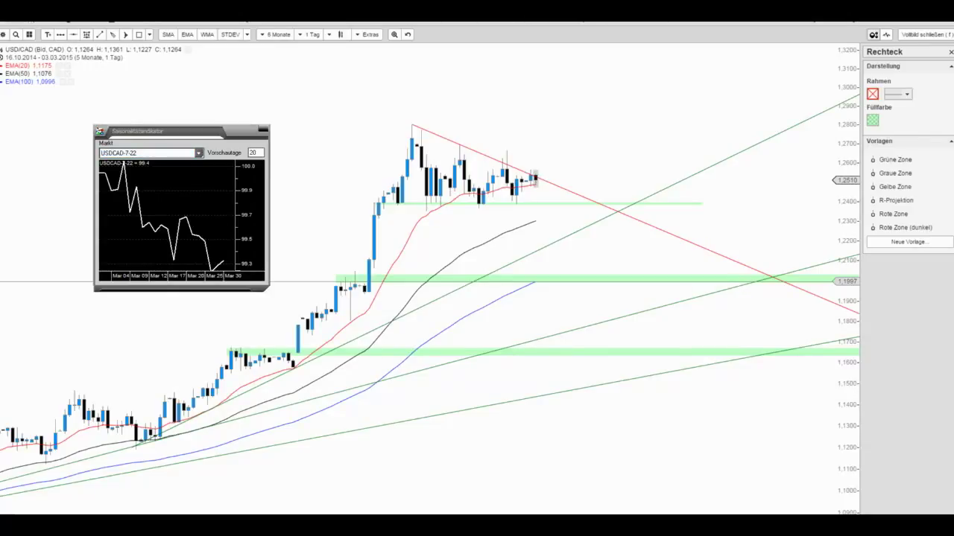
- Bring the boerse-go.de economic calendar forward and scroll through the Wirtschaftsdaten list
{"action": "key", "text": "alt+Tab"}
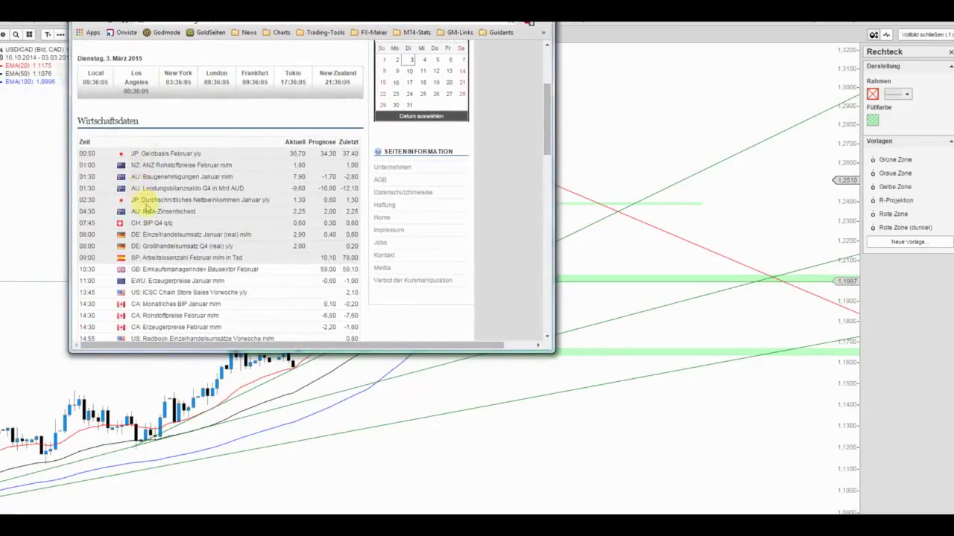
{"action": "scroll", "coordinate": [139, 199], "scroll_direction": "down", "scroll_amount": 1}
{"action": "left_click_drag", "start_coordinate": [162, 276], "coordinate": [222, 277]}
{"action": "left_click_drag", "start_coordinate": [133, 274], "coordinate": [79, 252]}
{"action": "left_click", "coordinate": [134, 260]}
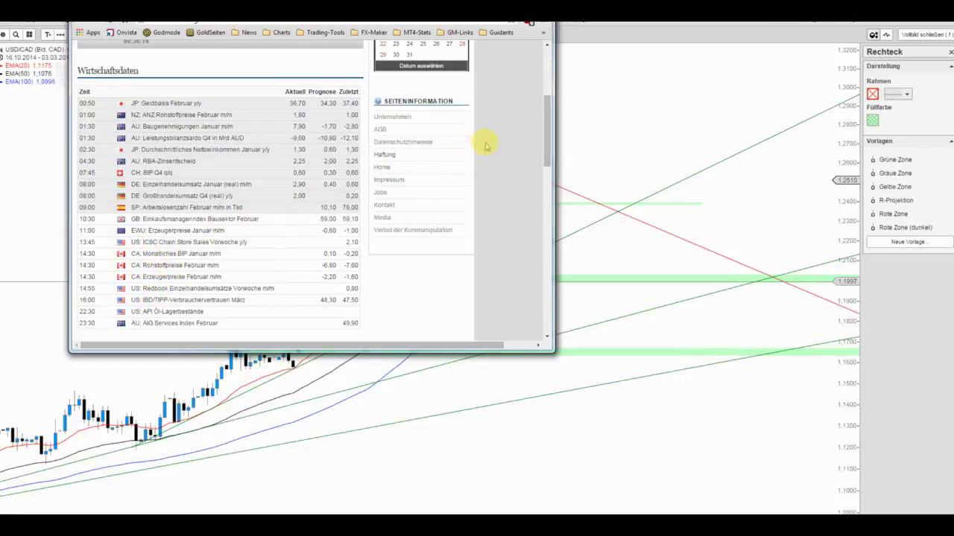
{"action": "scroll", "coordinate": [547, 123], "scroll_direction": "up", "scroll_amount": 1}
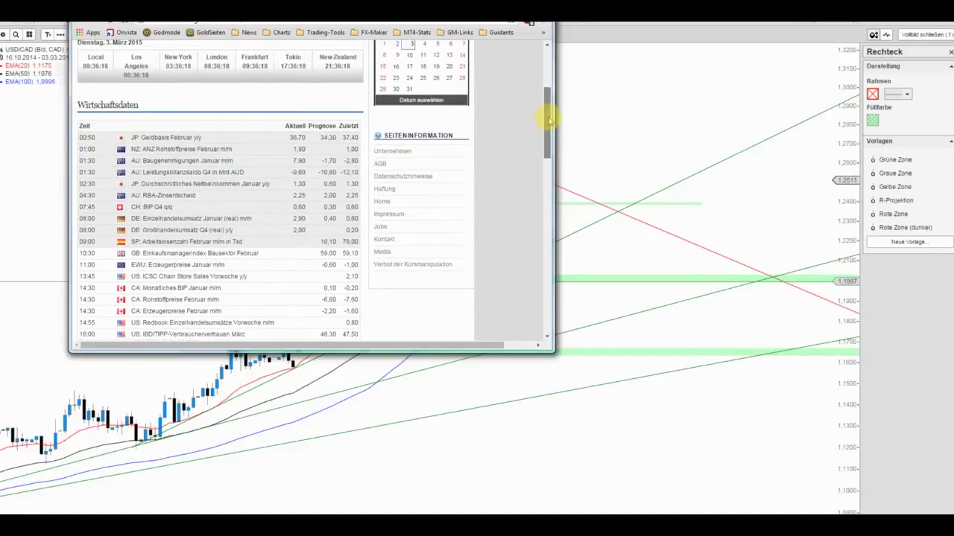
- Show the 4 March 2015 releases, highlight the Beige Book der Fed entry, then return to Guidants
{"action": "left_click", "coordinate": [424, 44]}
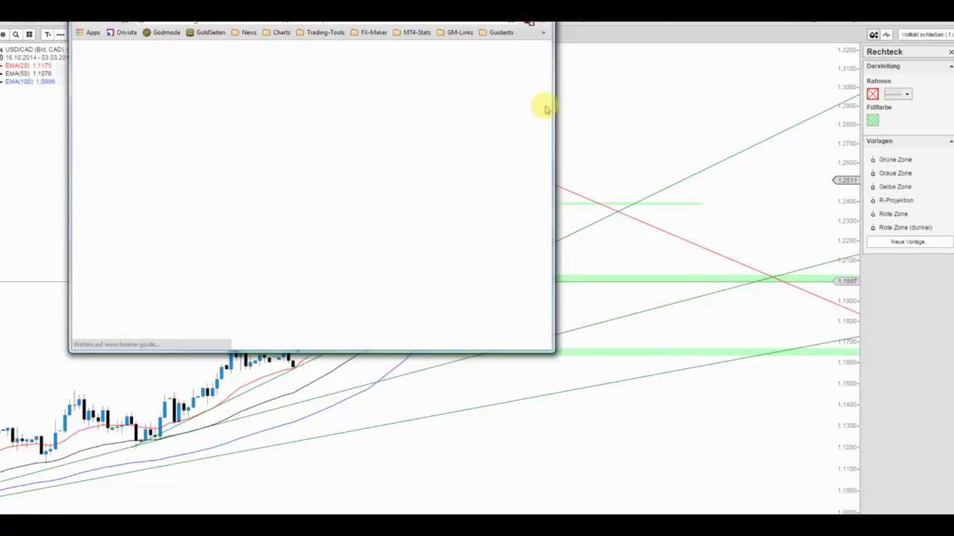
{"action": "left_click_drag", "start_coordinate": [546, 108], "coordinate": [539, 184]}
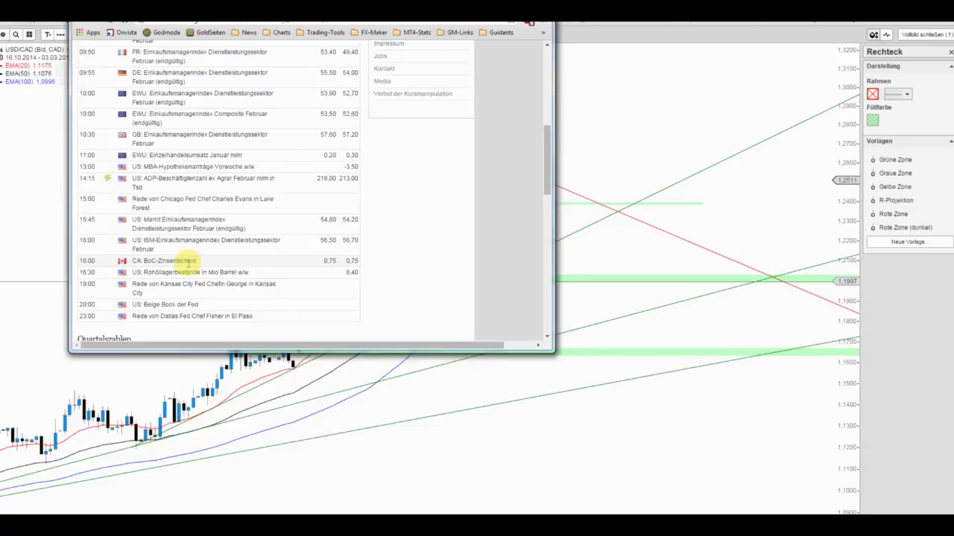
{"action": "left_click_drag", "start_coordinate": [199, 304], "coordinate": [144, 304]}
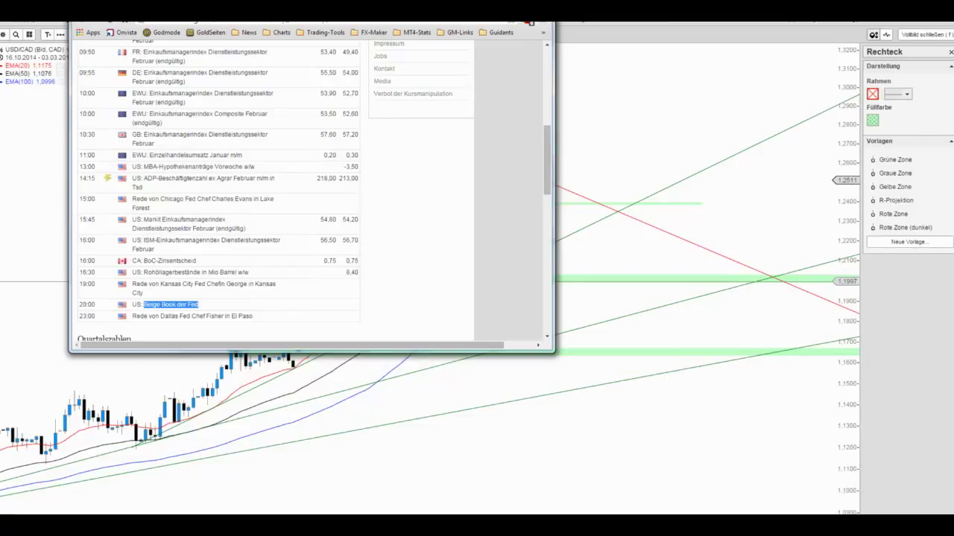
{"action": "key", "text": "alt+Tab"}
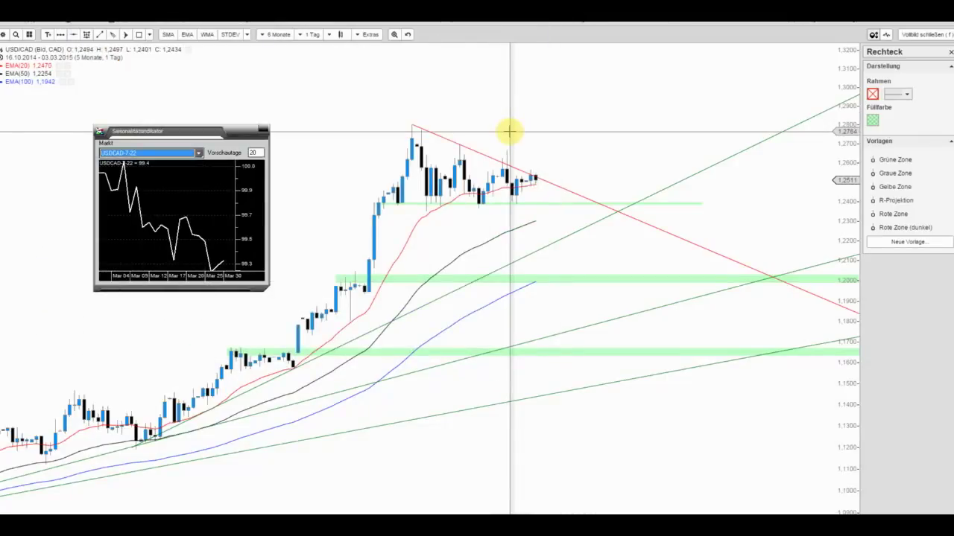